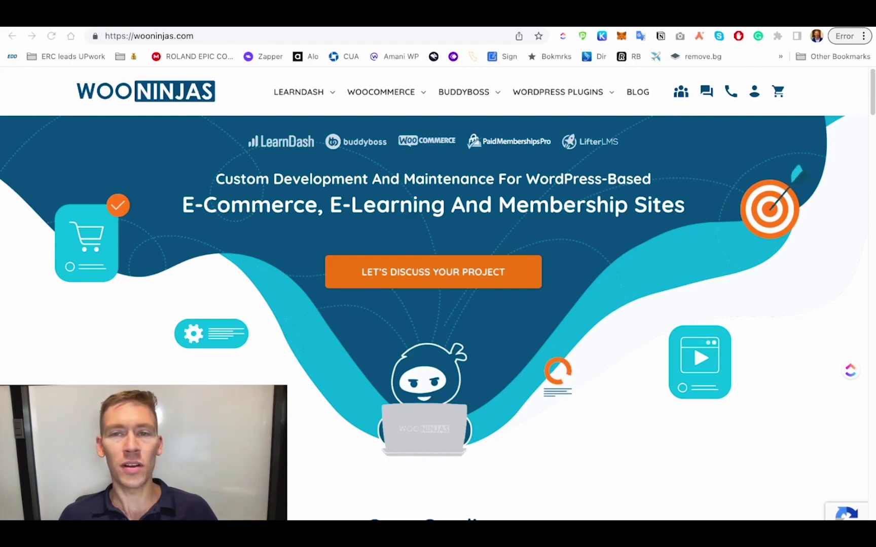
pyautogui.scroll(-2, 439, 274)
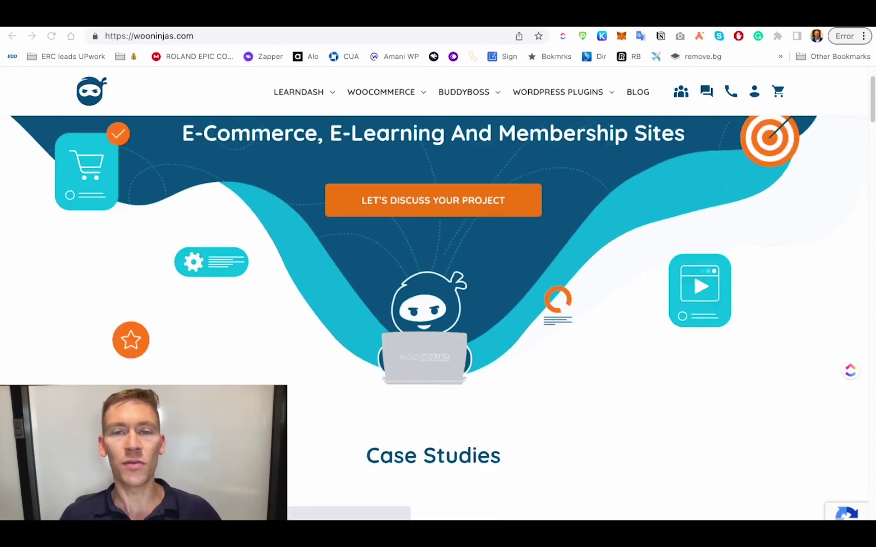
pyautogui.scroll(-2, 438, 273)
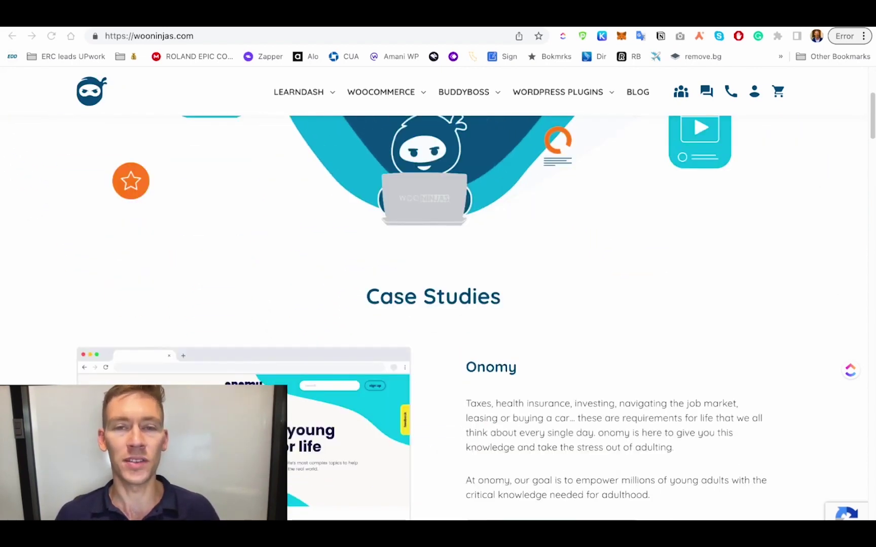
pyautogui.scroll(-5, 438, 274)
pyautogui.scroll(-5, 438, 274)
pyautogui.scroll(-1, 438, 274)
pyautogui.scroll(-5, 438, 273)
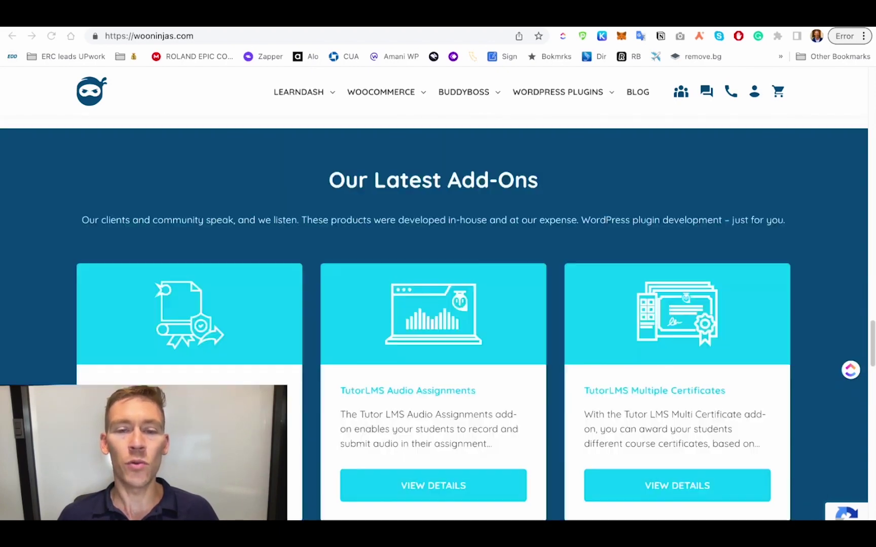
pyautogui.scroll(-5, 439, 274)
pyautogui.scroll(-5, 438, 273)
pyautogui.scroll(-4, 439, 274)
pyautogui.scroll(2, 438, 274)
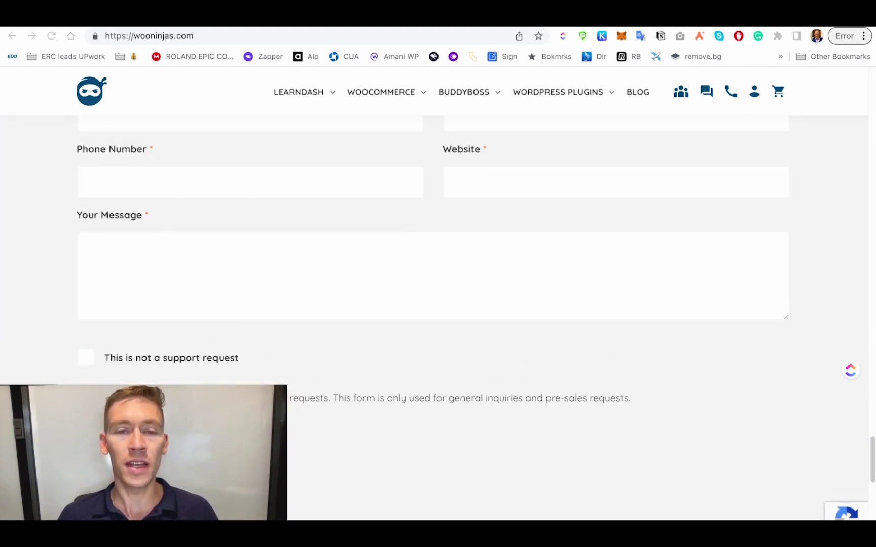
pyautogui.scroll(2, 438, 275)
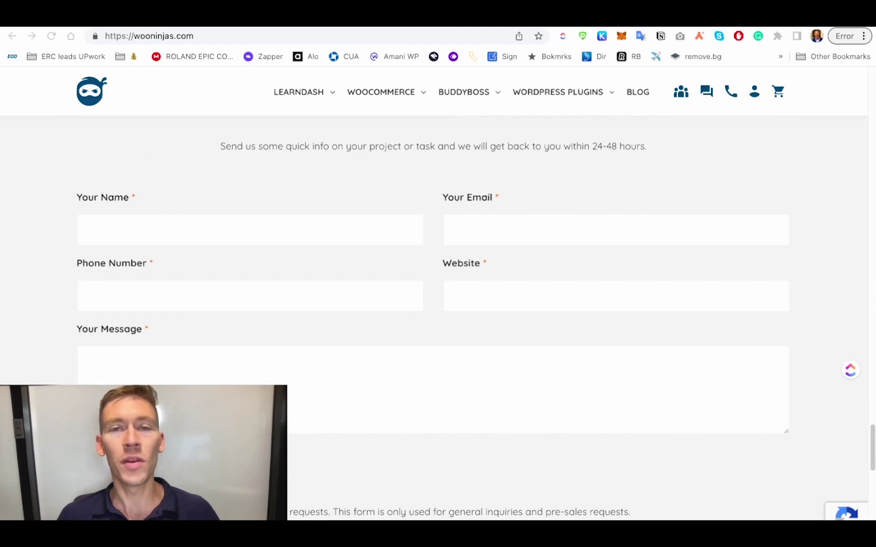